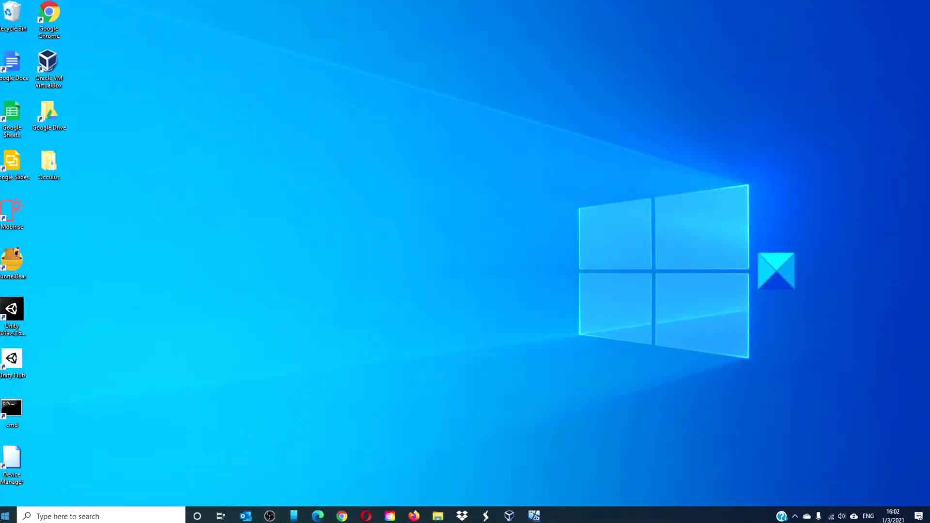
- Go to the Windows Update page under Update & Security in Settings
left_click(6, 515)
left_click(7, 475)
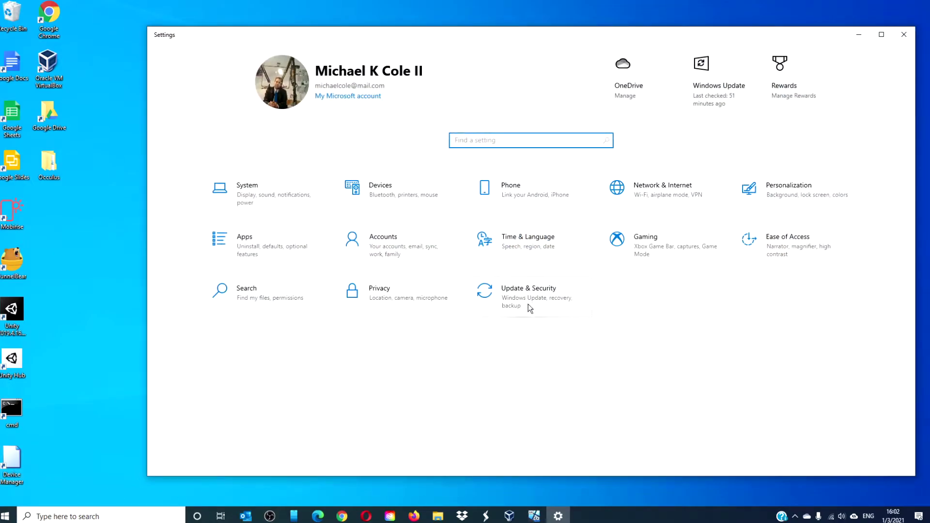
left_click(530, 300)
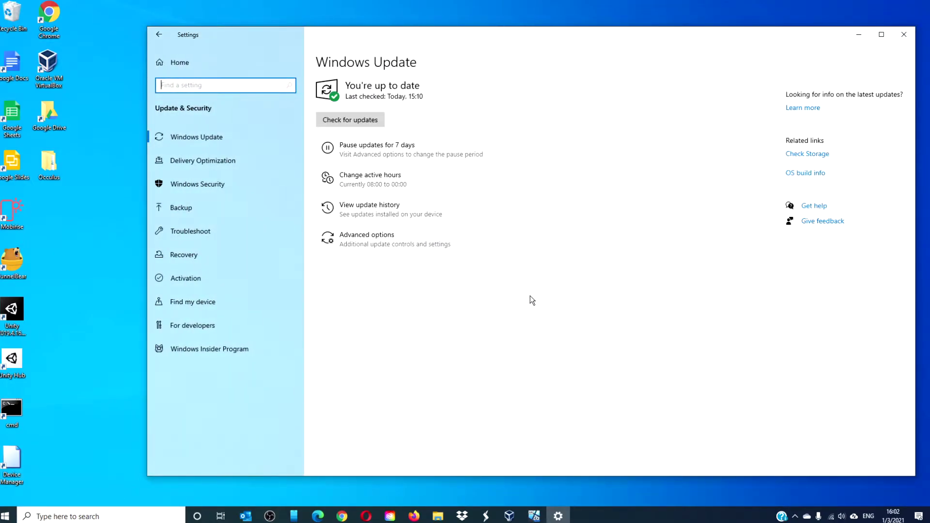
left_click(219, 136)
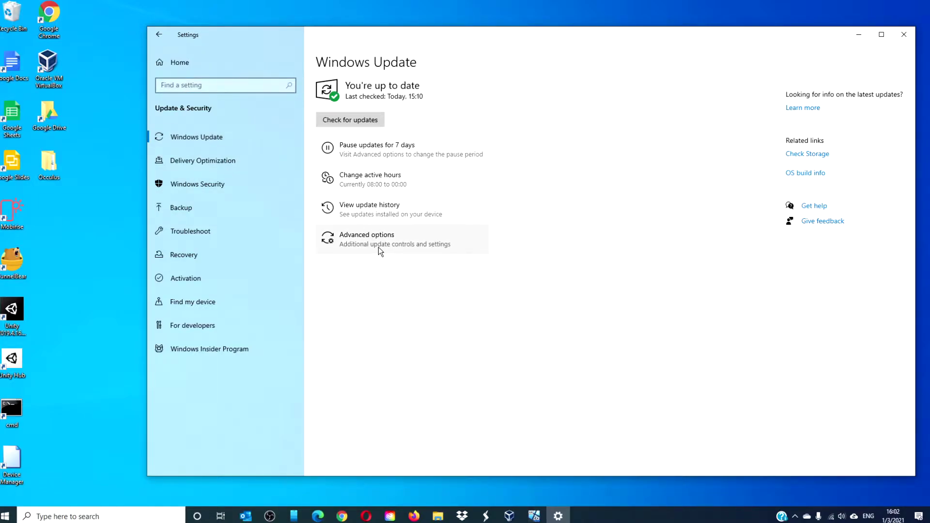
- Turn off automatic active hours adjustment and bring up the active hours editor
left_click(379, 182)
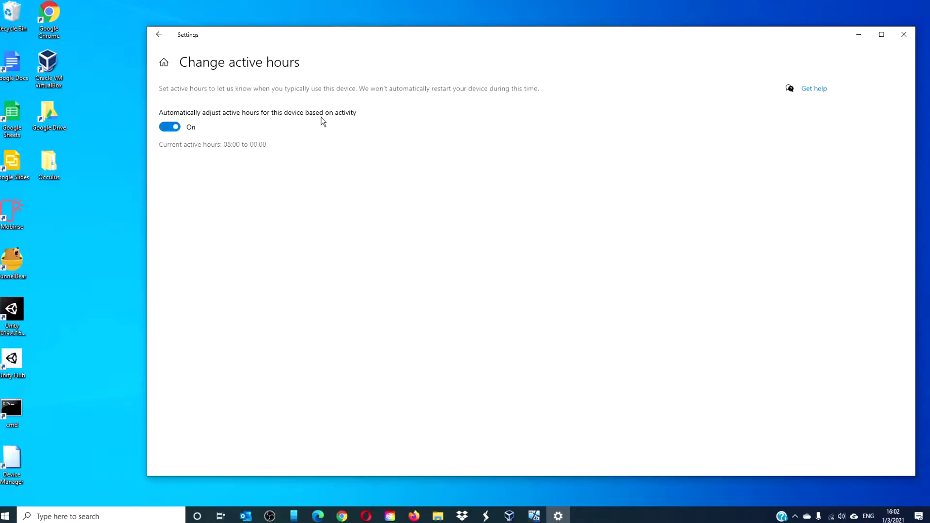
left_click(170, 129)
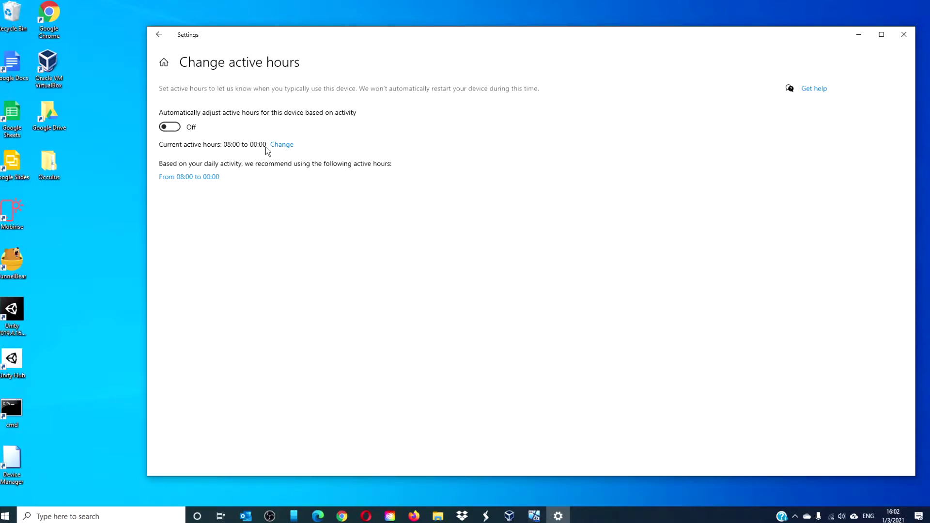
left_click(282, 145)
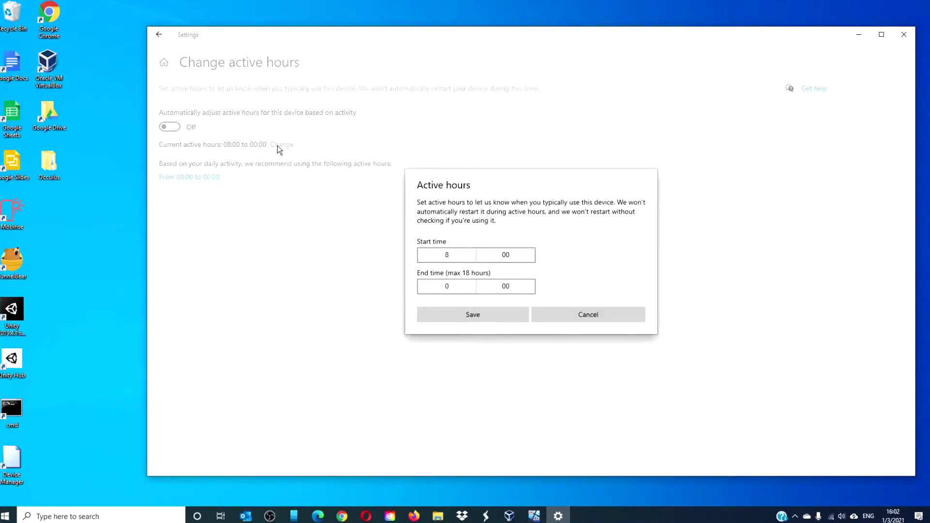
- Save active hours 08:00–00:00, re-enable auto-adjustment, and return to Windows Update
left_click(488, 319)
left_click(170, 127)
left_click(158, 37)
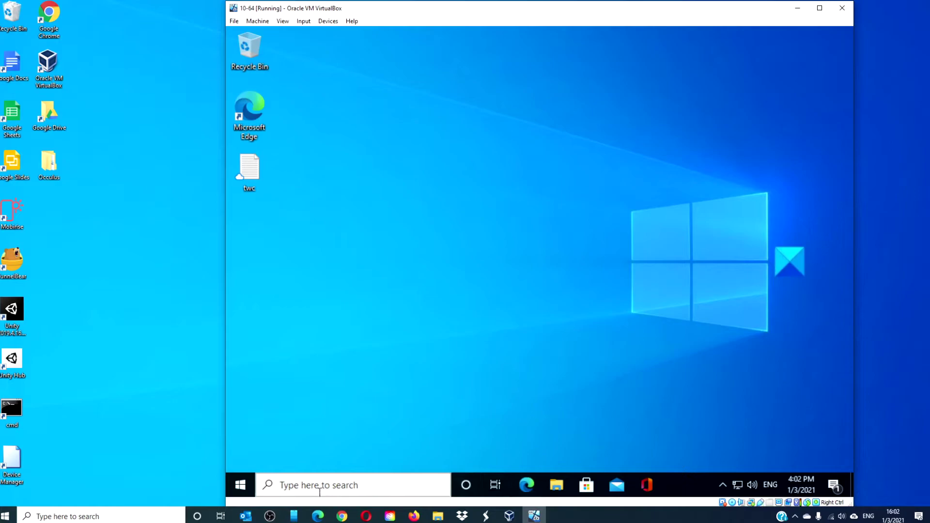
- Launch gpedit.msc from the Run dialog inside the virtual machine
key("super+r")
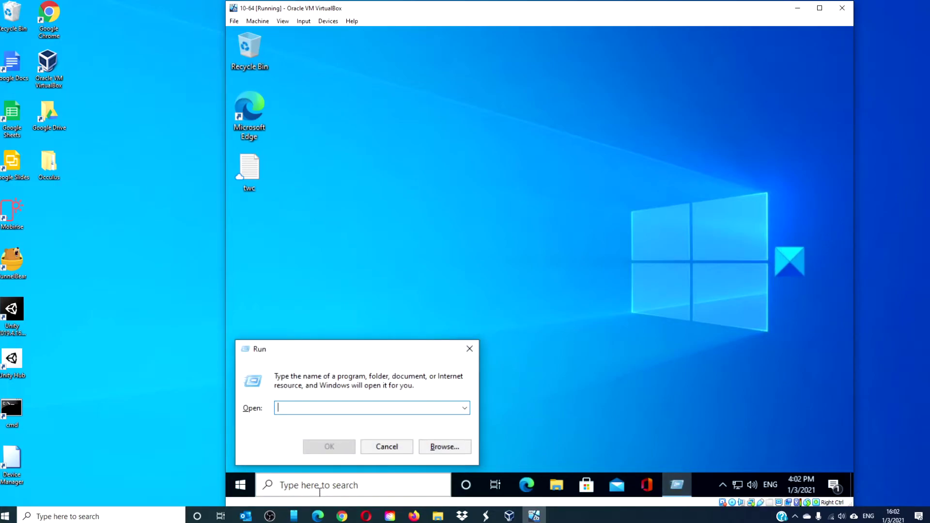
type("gpe")
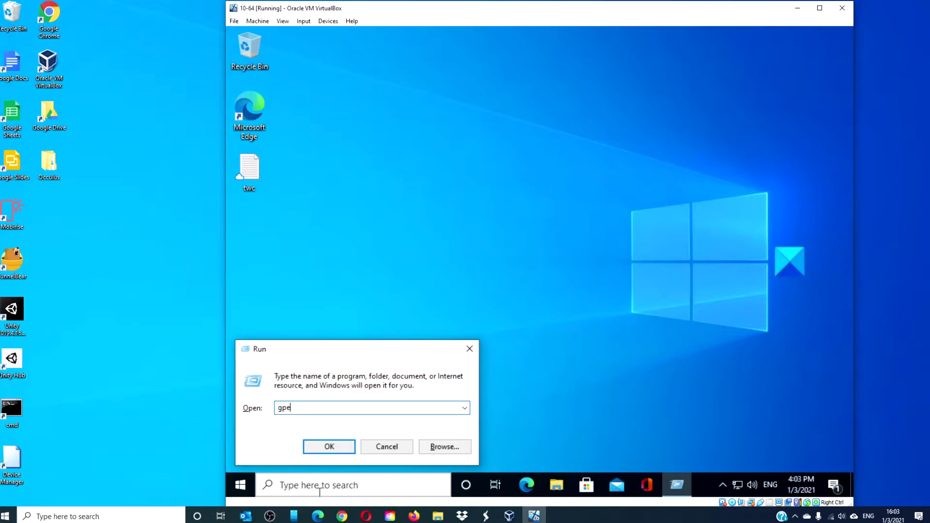
type("dit")
type(".ms")
type("c")
key("Return")
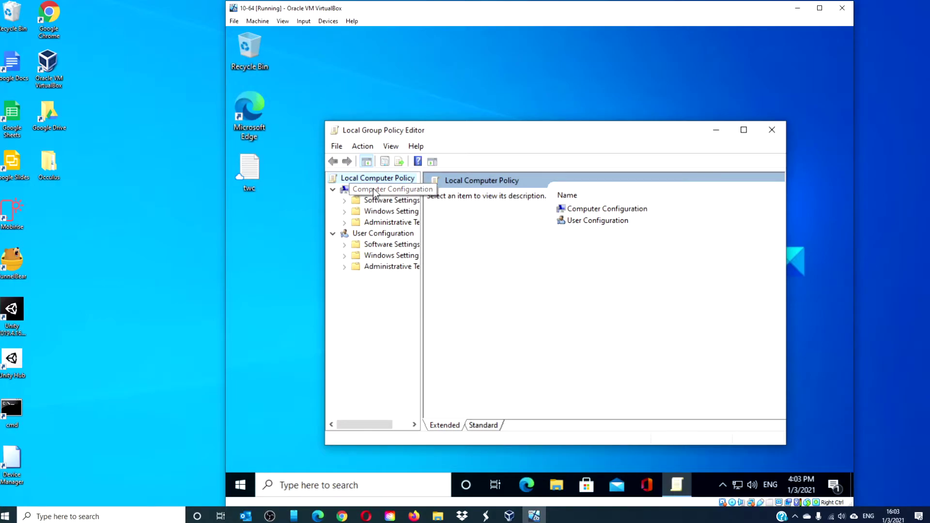
- Select 'Turn off auto-restart for updates during active hours' under Administrative Templates > Windows Components > Windows Update
left_click(375, 225)
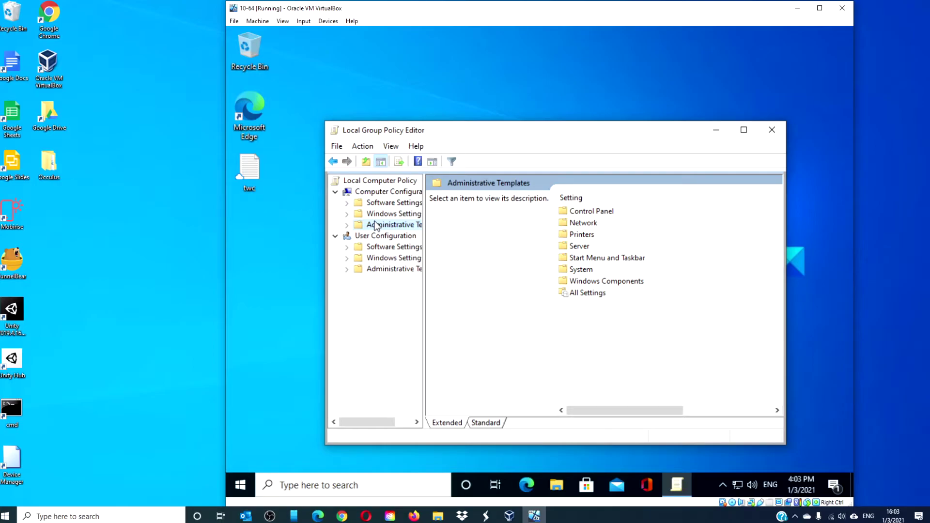
left_click(621, 282)
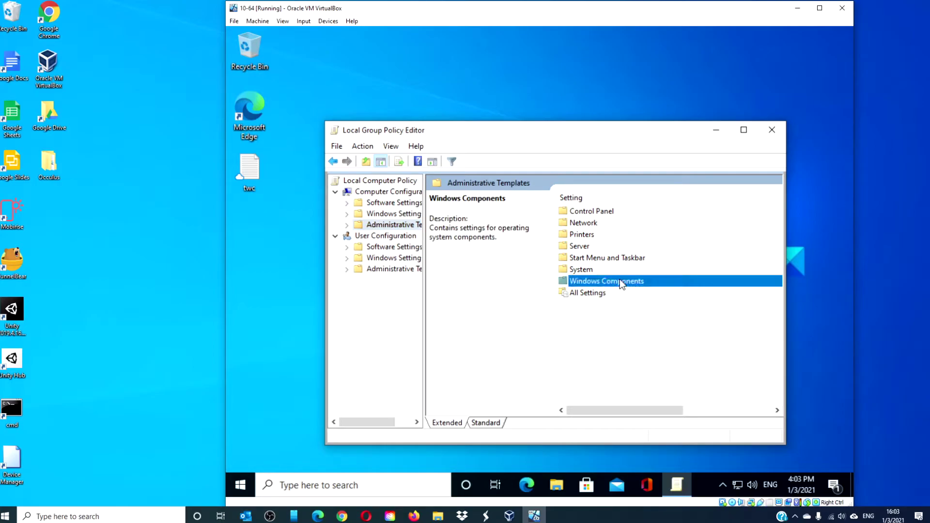
double_click(619, 279)
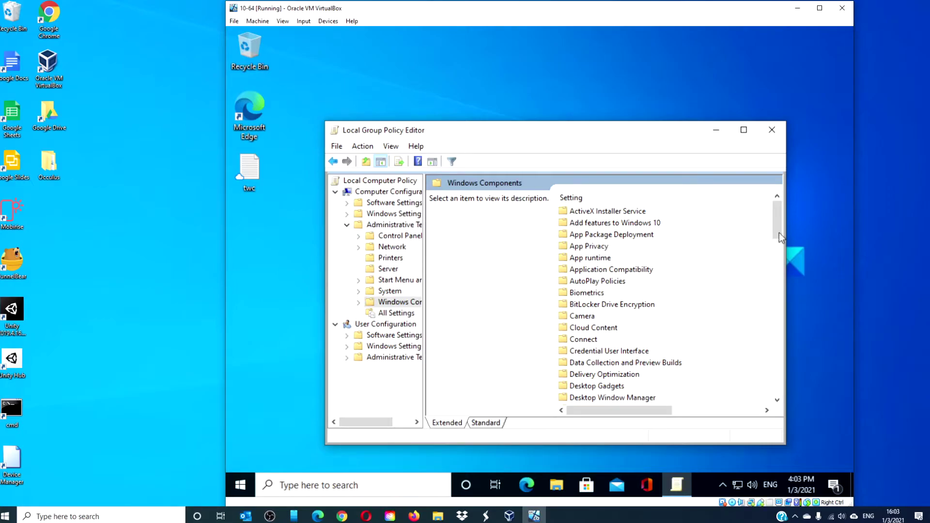
left_click_drag(778, 234, 791, 389)
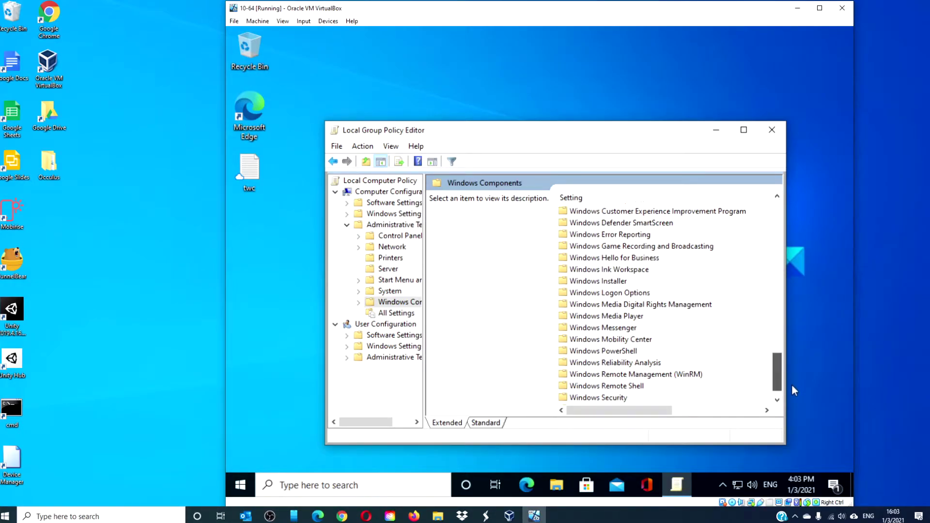
double_click(638, 387)
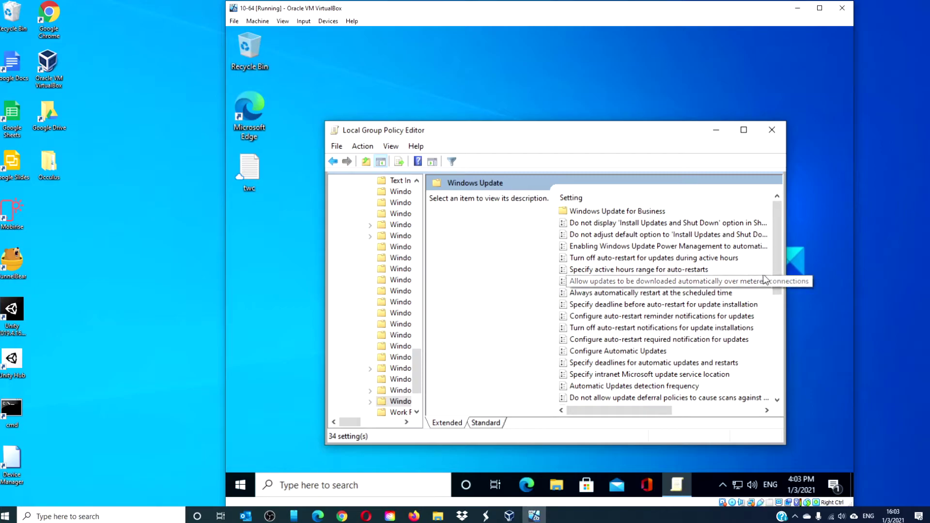
mouse_move(781, 255)
left_mouse_down()
mouse_move(777, 288)
mouse_move(778, 248)
left_mouse_up()
left_click(695, 260)
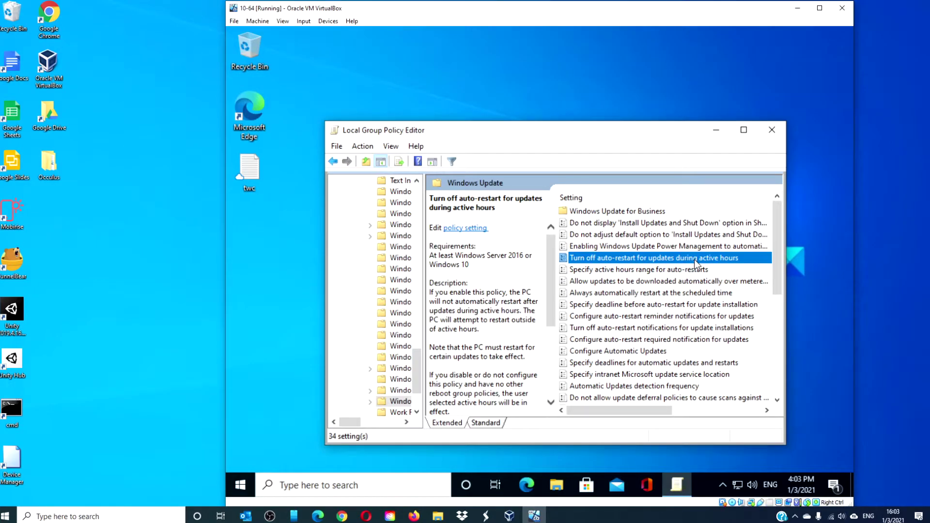
- Enable the auto-restart policy with active hours 8 AM to 5 PM, then apply and close it
double_click(695, 261)
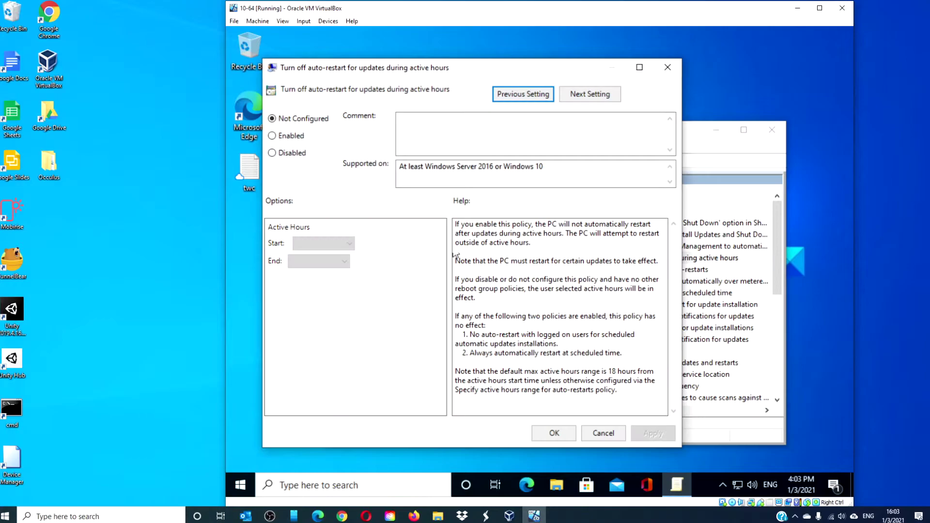
left_click(272, 136)
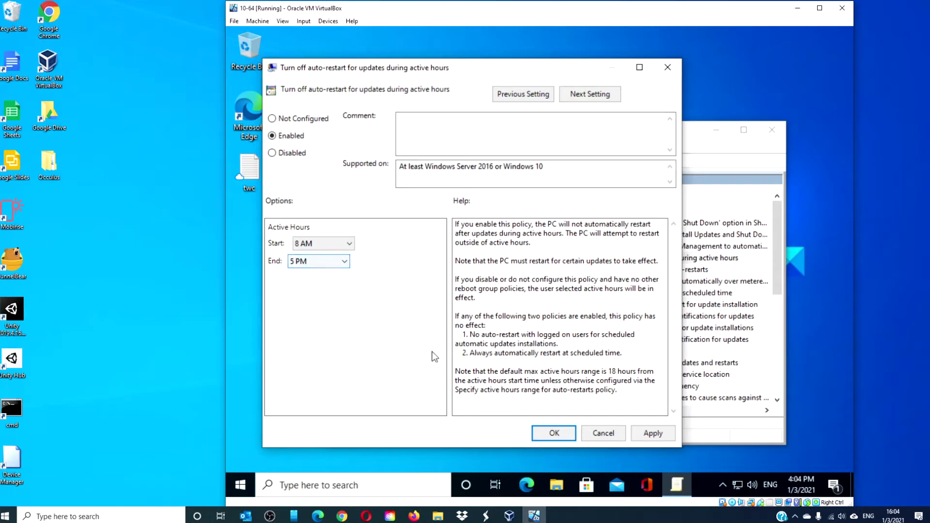
left_click(660, 440)
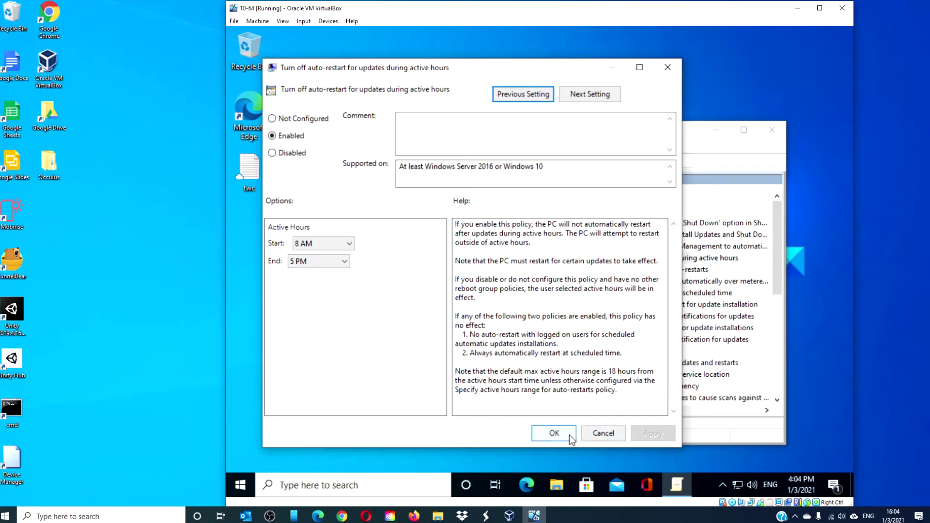
left_click(569, 436)
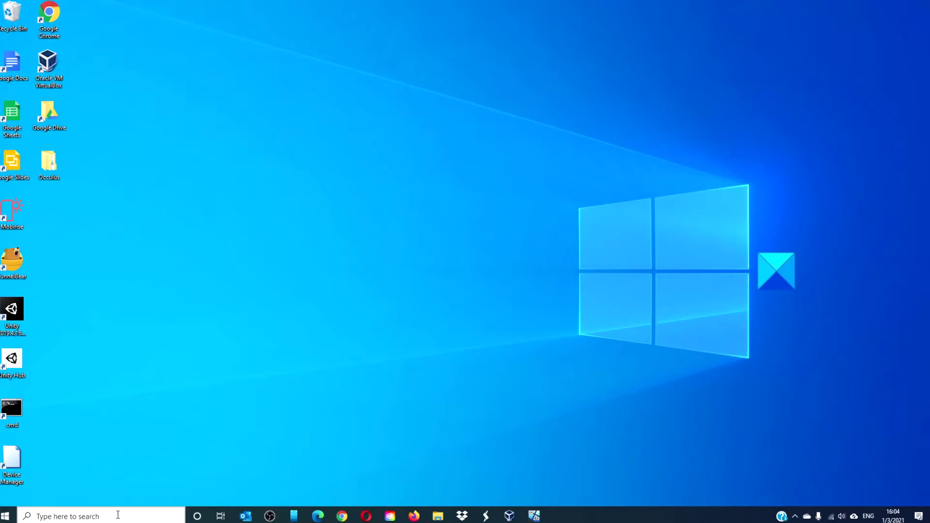
- Launch regedit and expand HKEY_LOCAL_MACHINE\SOFTWARE\Microsoft\WindowsUpdate\UX
left_click(117, 515)
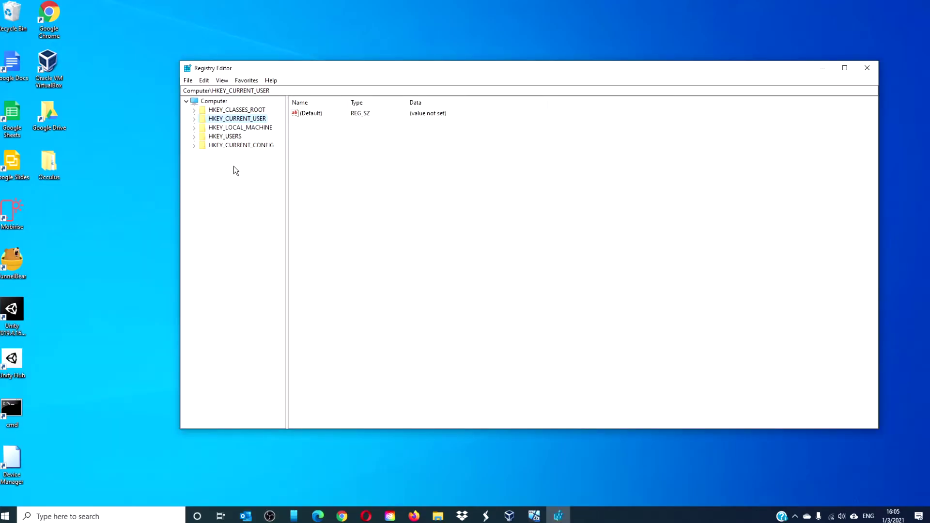
left_click(193, 129)
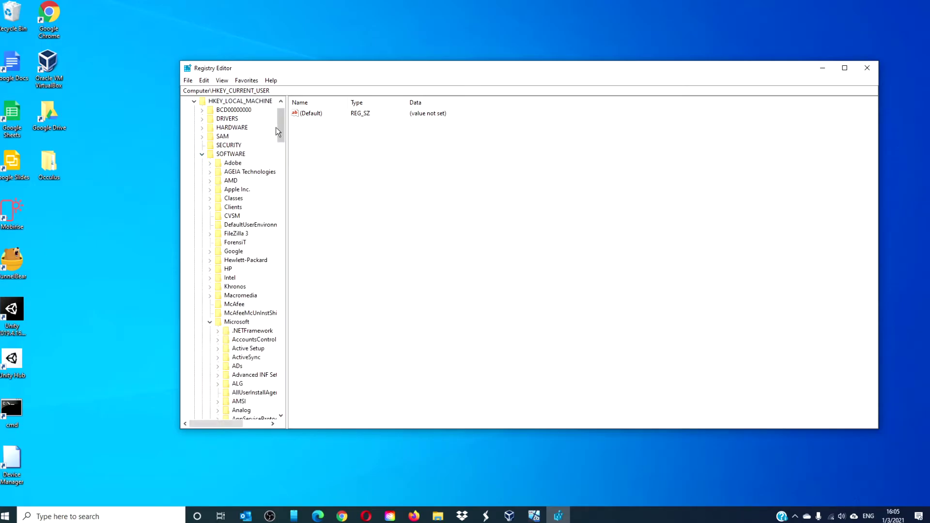
left_click_drag(280, 127, 279, 271)
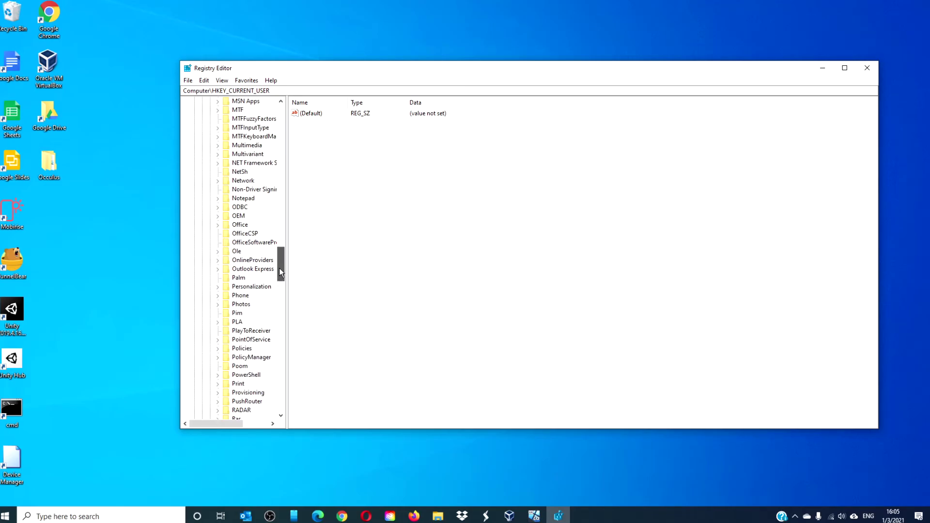
left_click_drag(279, 269, 279, 378)
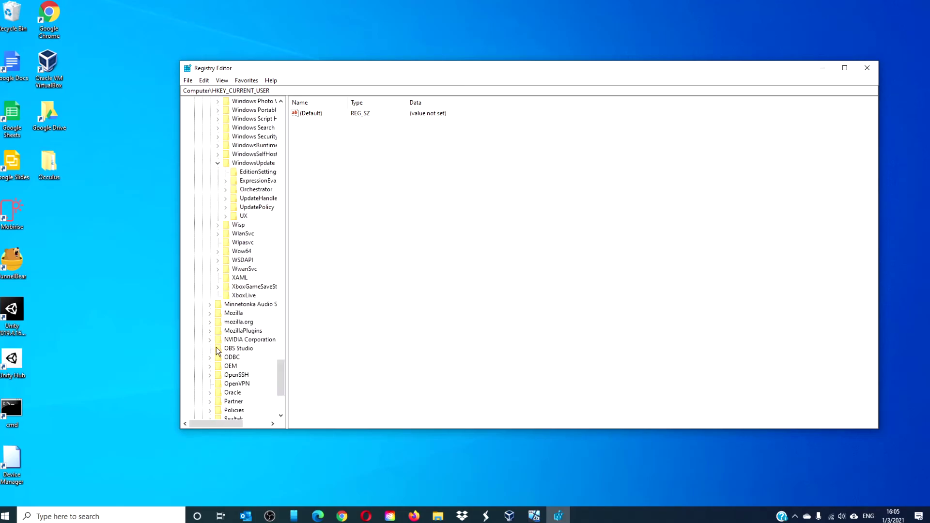
left_click(224, 217)
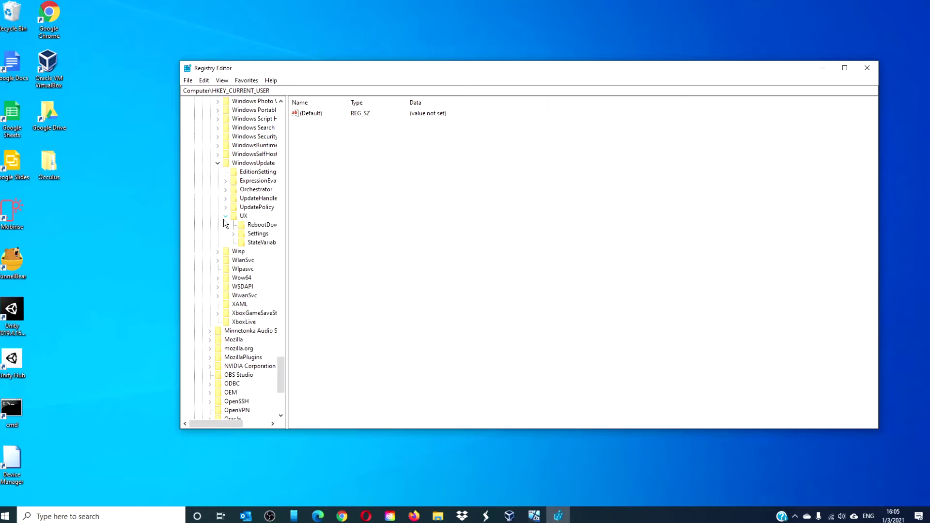
- Open the Settings key, confirm ActiveHoursStart is 8, and close Registry Editor
double_click(240, 234)
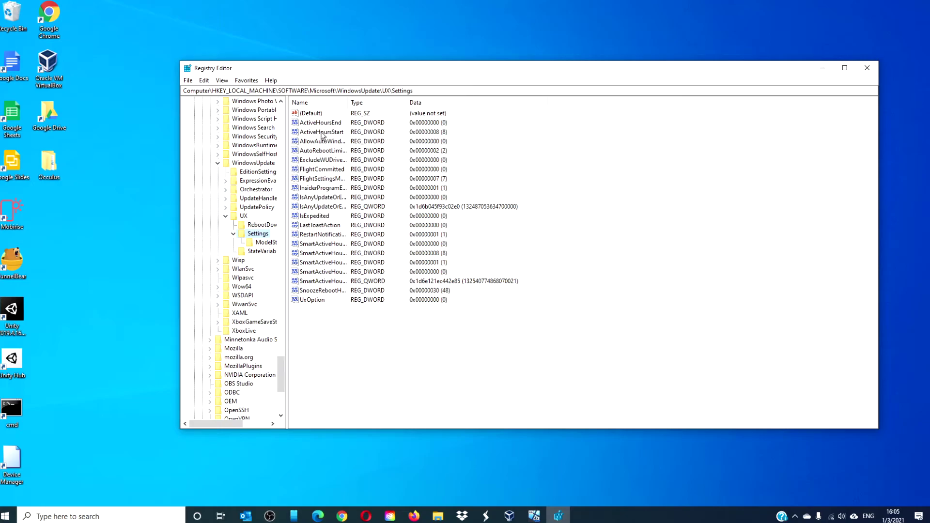
double_click(323, 136)
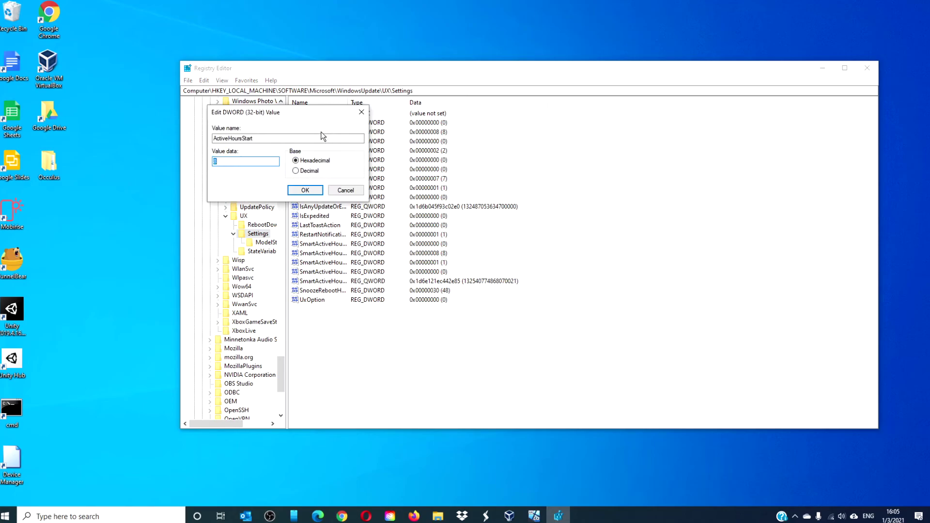
left_click(304, 192)
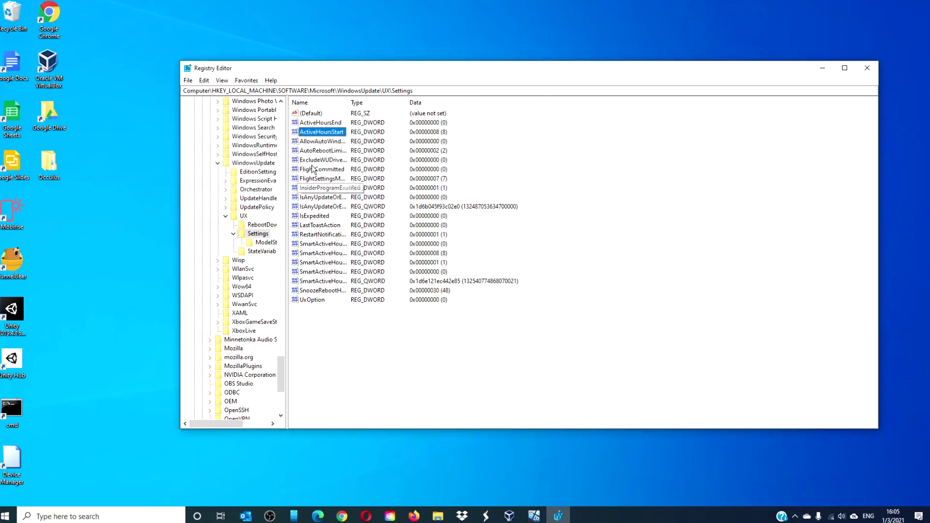
left_click(865, 69)
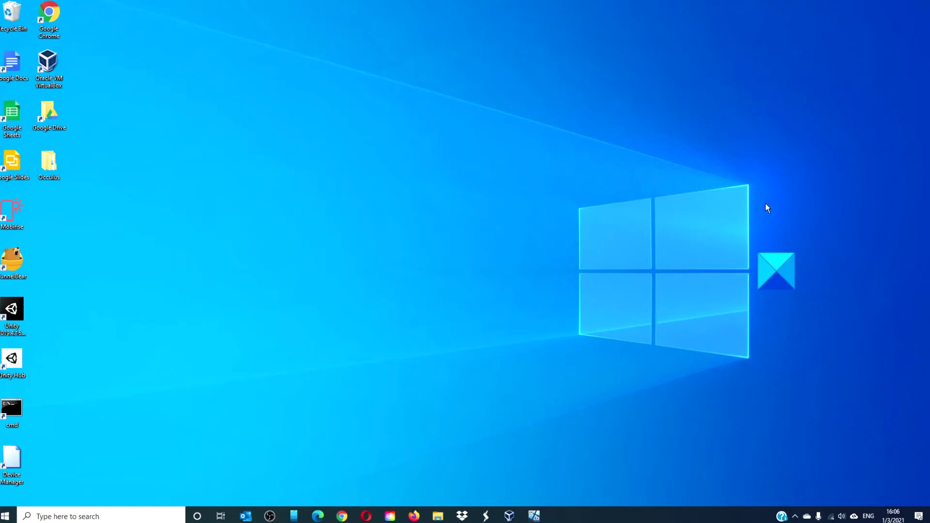
- Show the TheWindowsClub Active Hours article from the Edge taskbar icon
left_click(317, 517)
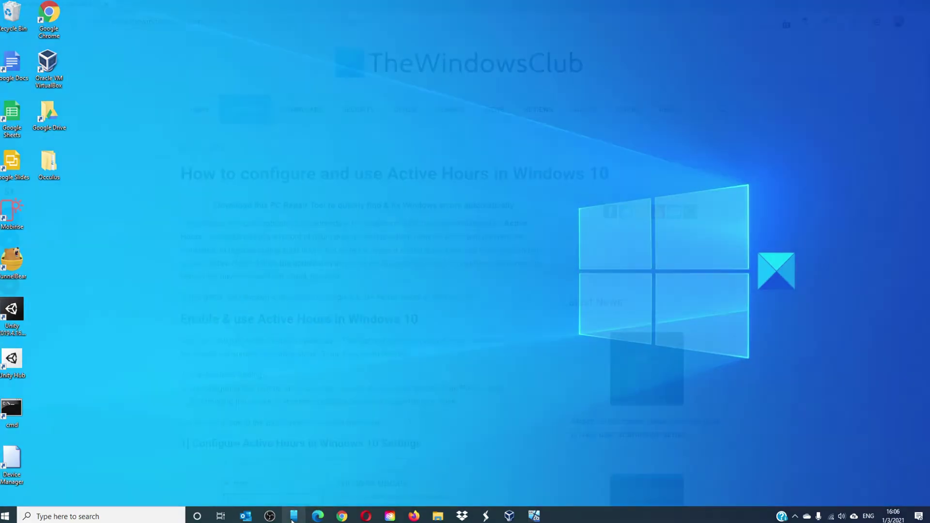